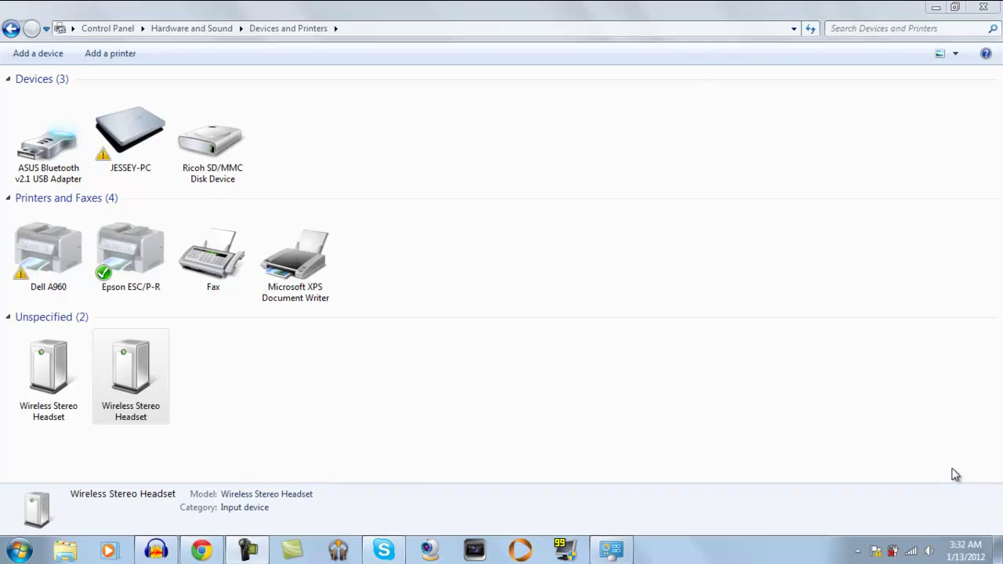
- Pair the Wireless Headset through the Add a device wizard so it joins Devices and Printers
click(619, 114)
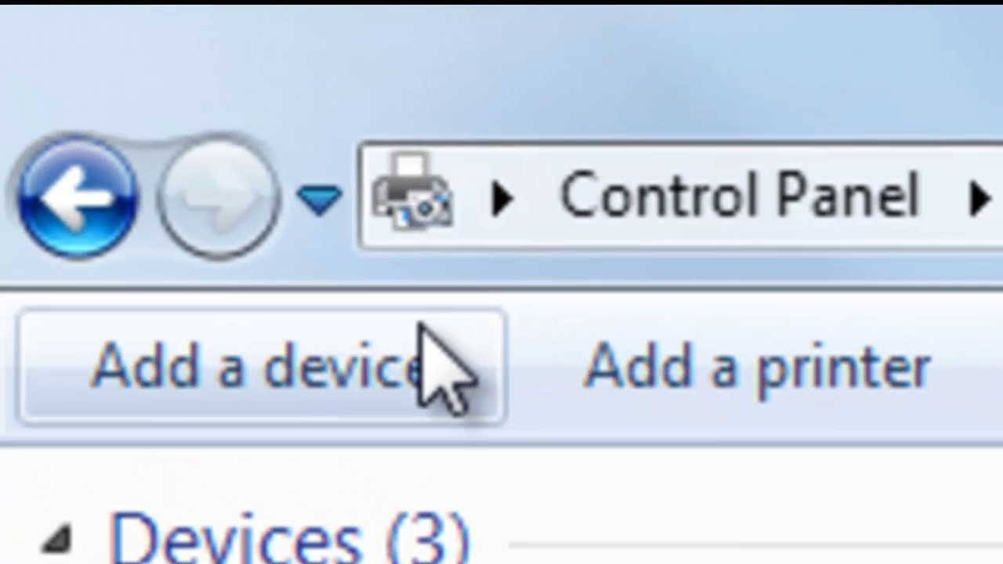
click(386, 363)
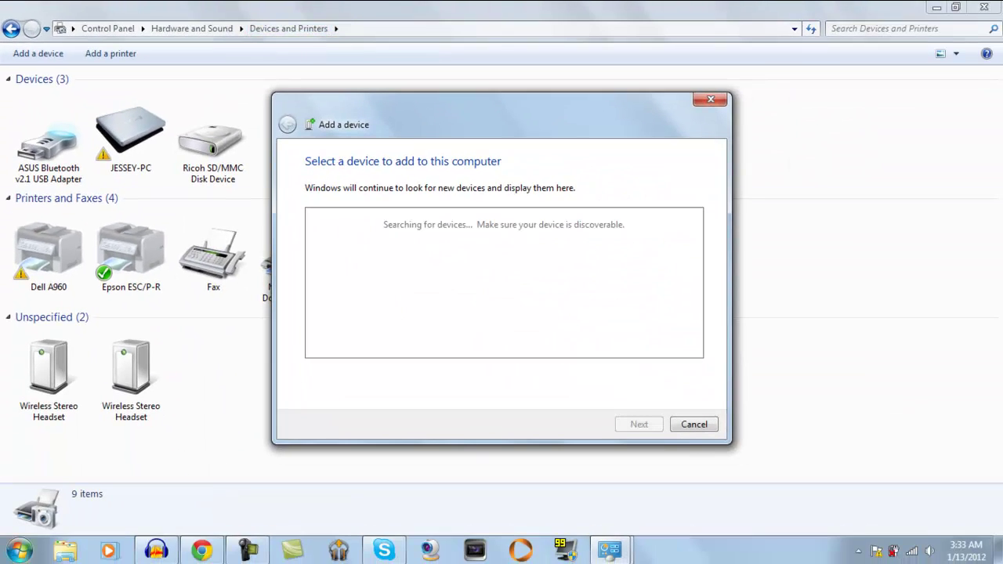
click(18, 551)
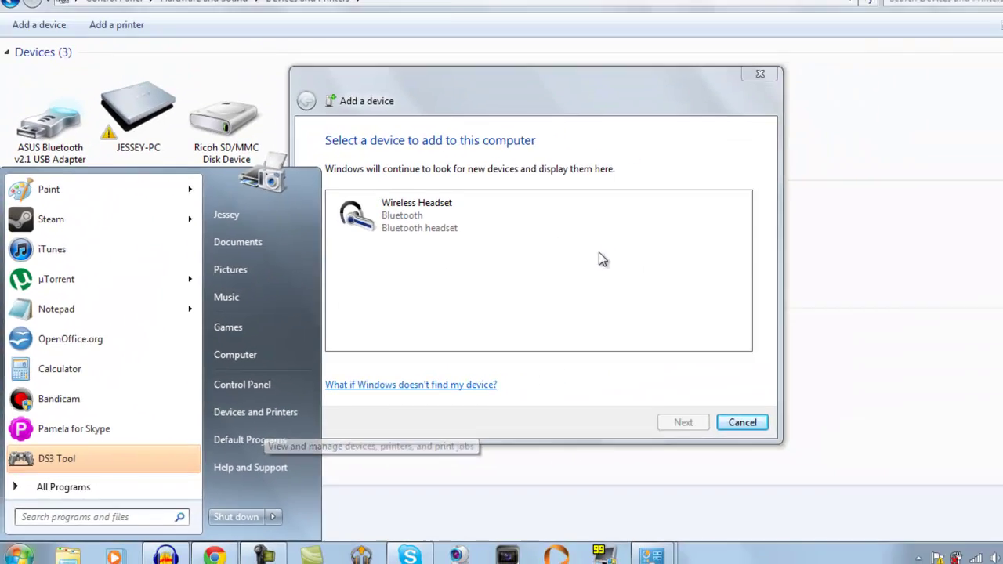
click(569, 286)
click(392, 224)
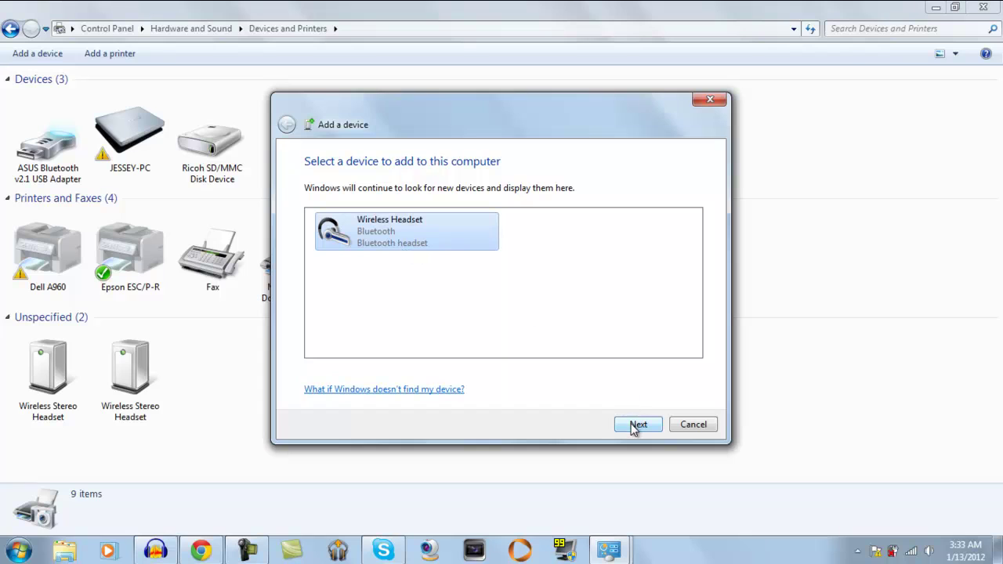
click(635, 426)
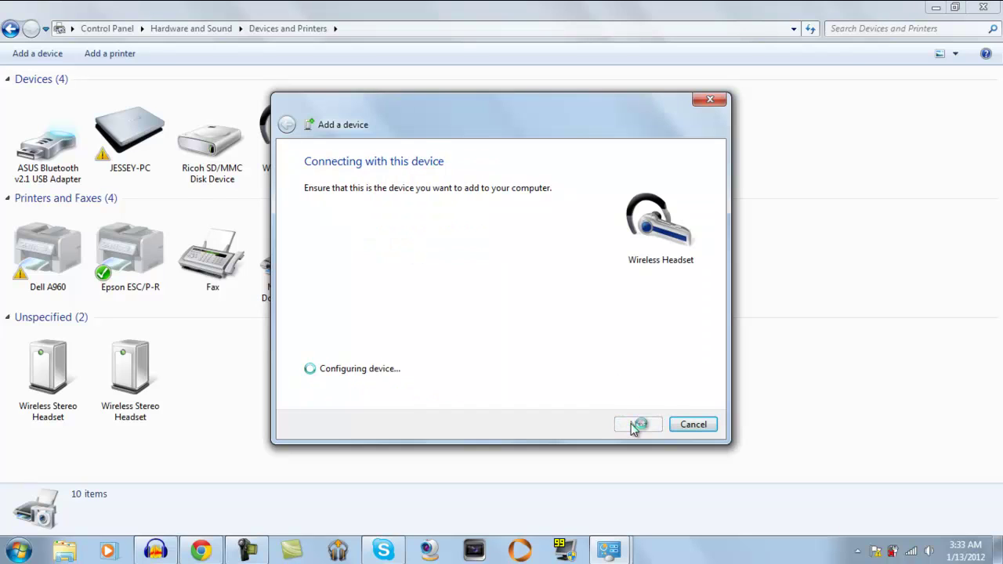
drag(452, 123, 656, 92)
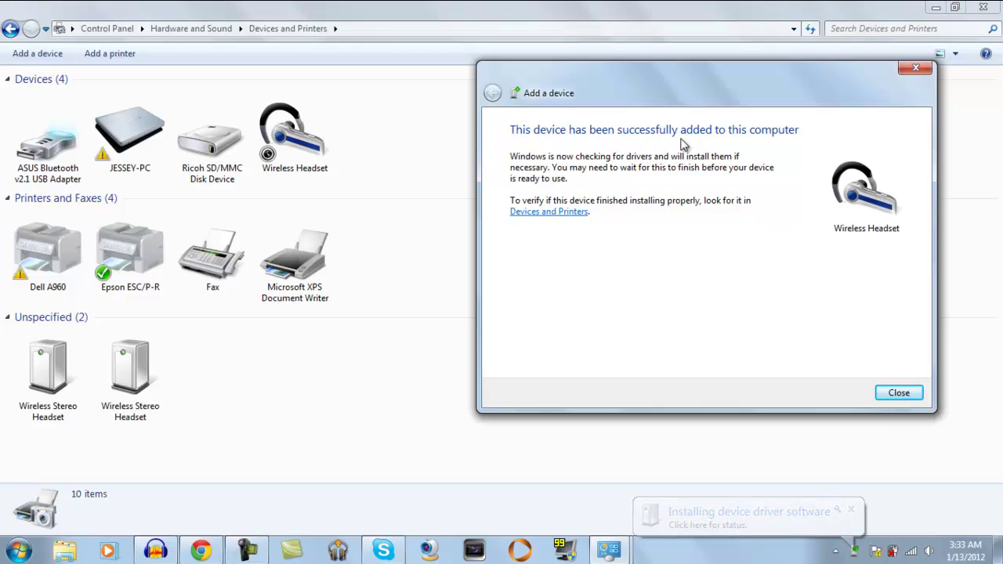
click(894, 394)
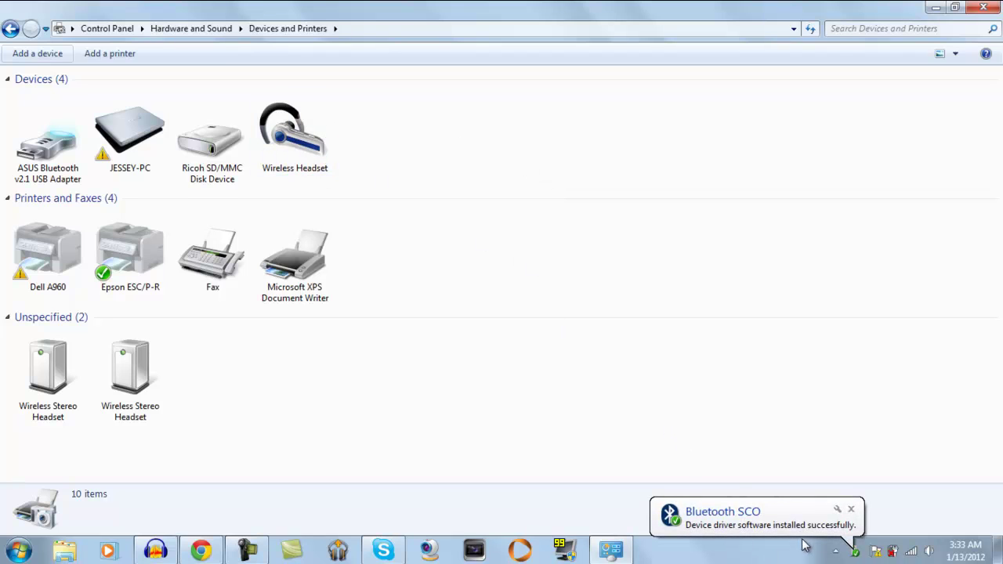
- Tick the Headset service in the Wireless Headset's Services properties and confirm the driver install
click(851, 509)
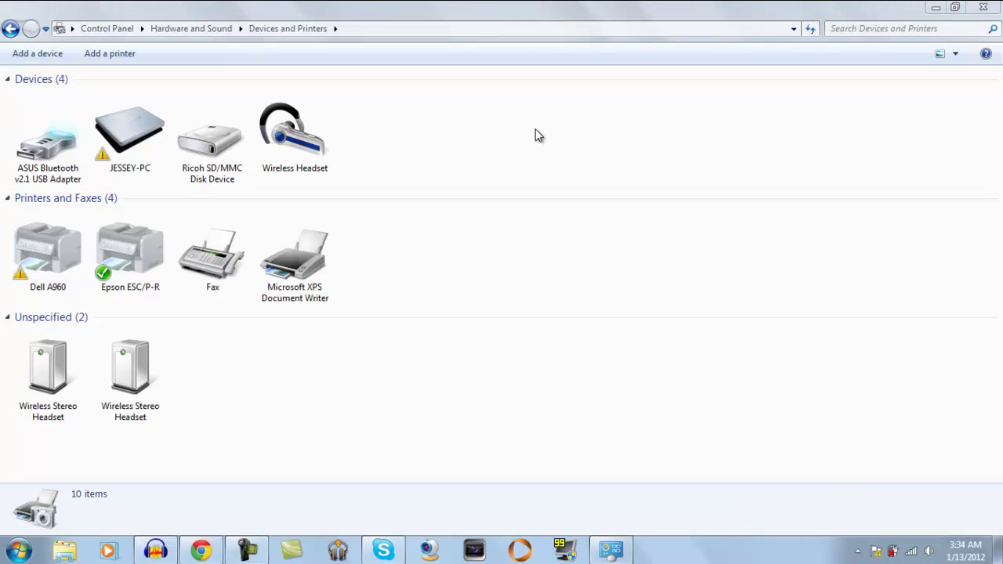
right_click(287, 125)
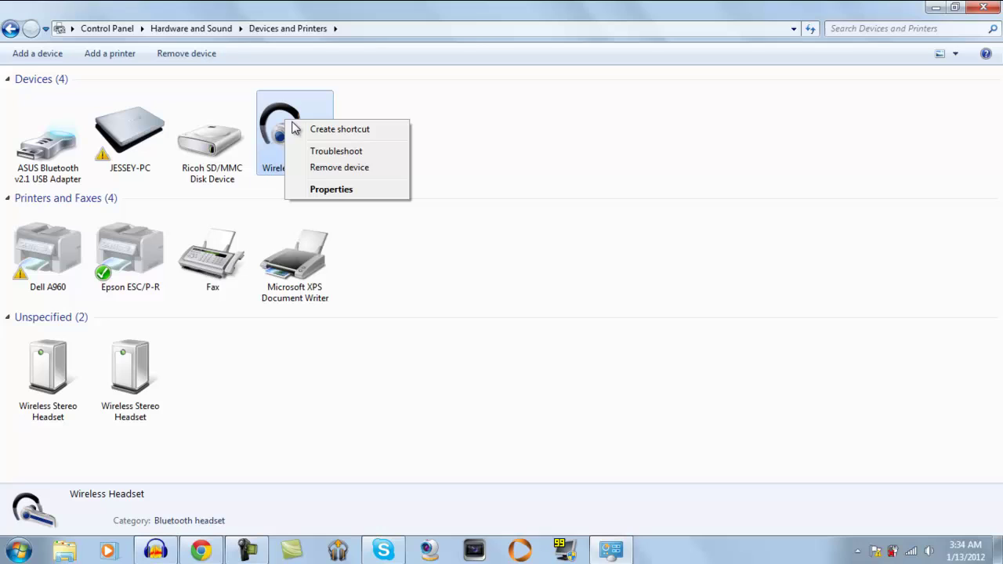
click(357, 192)
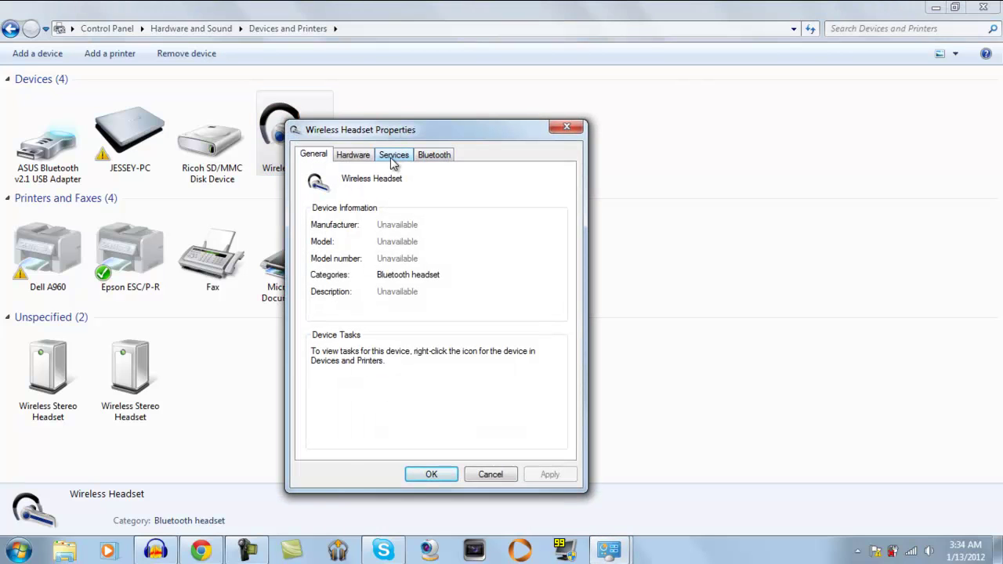
click(392, 161)
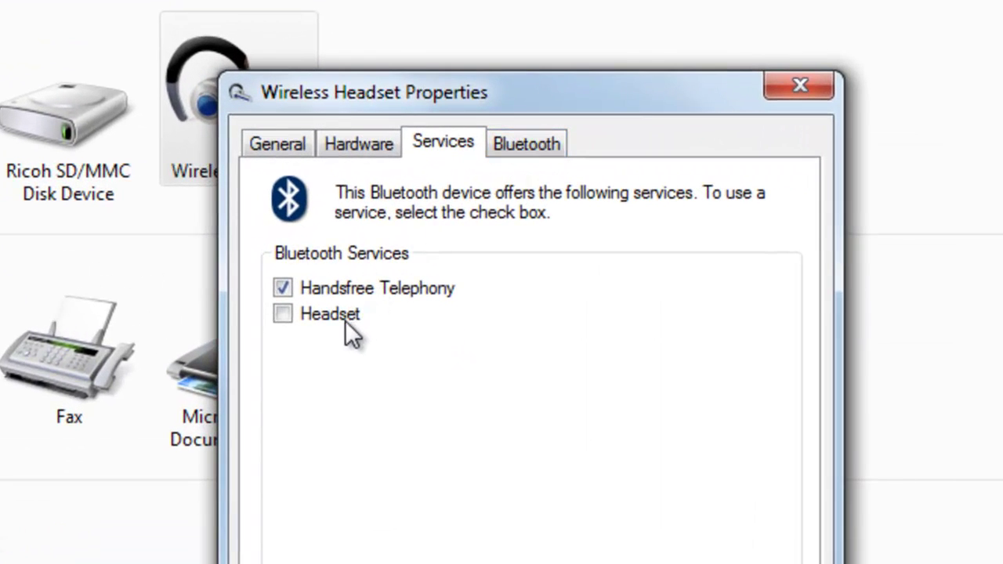
click(344, 320)
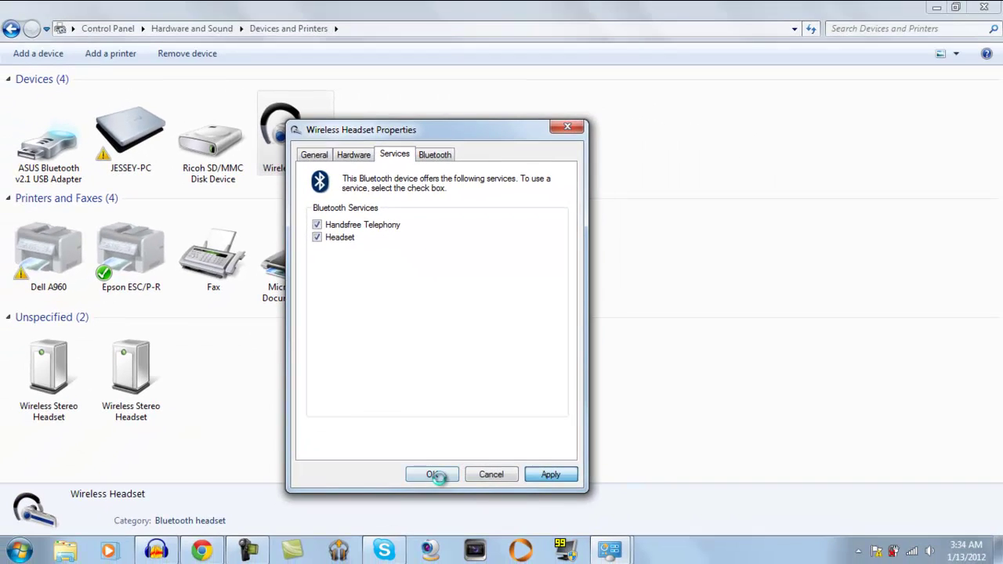
click(430, 474)
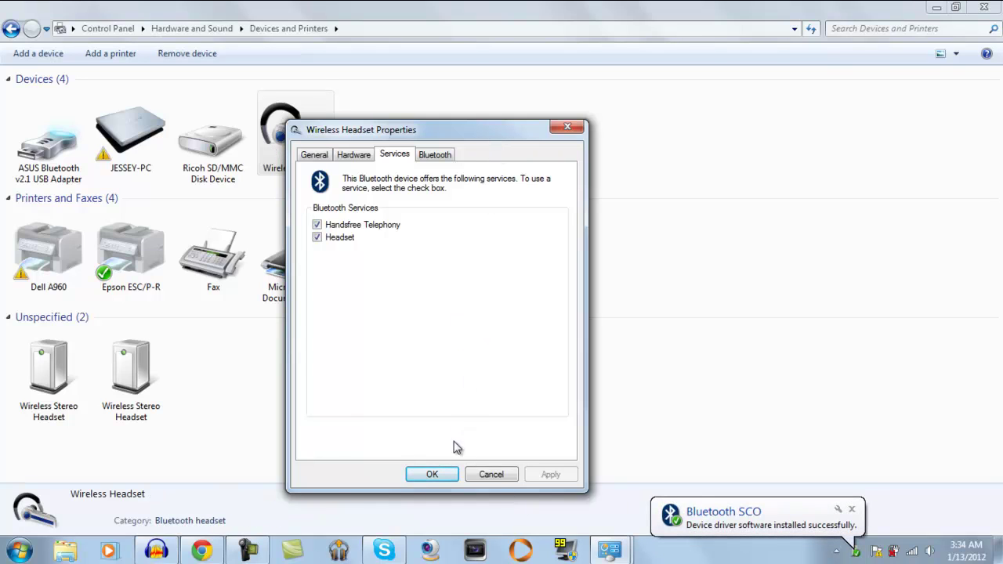
click(432, 474)
click(852, 509)
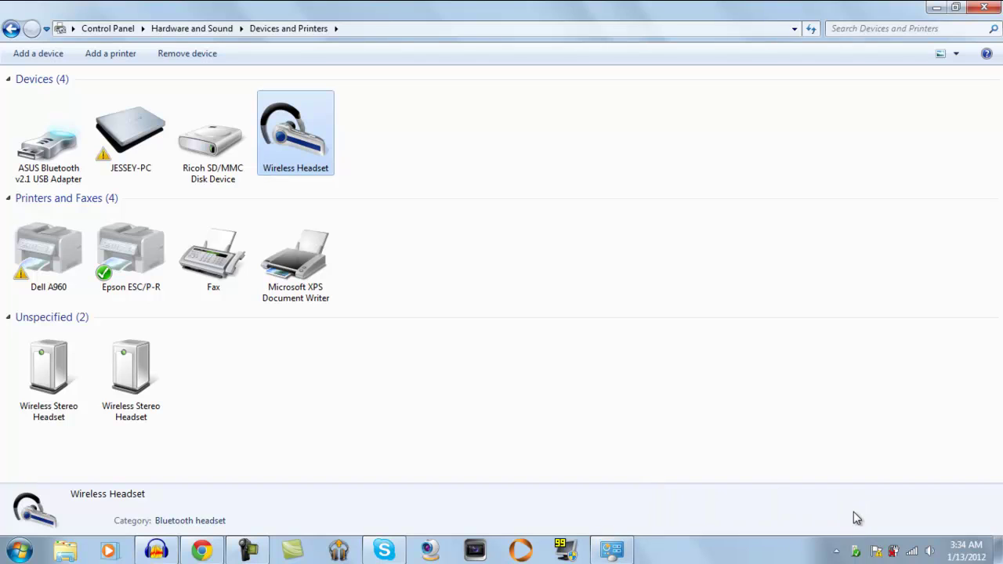
- Show the Recording devices list, where the Wireless Stereo Headset microphone is default
click(685, 453)
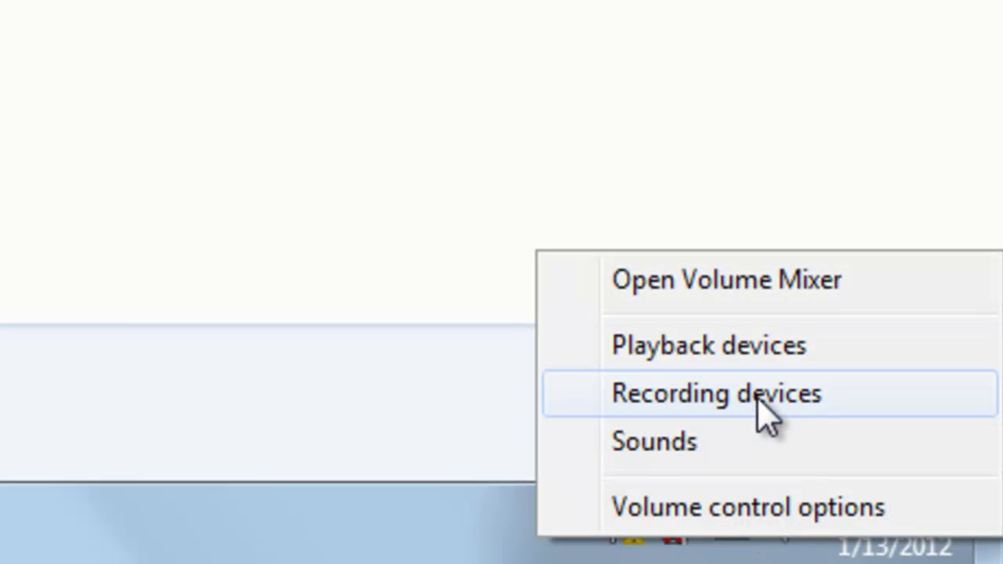
click(807, 396)
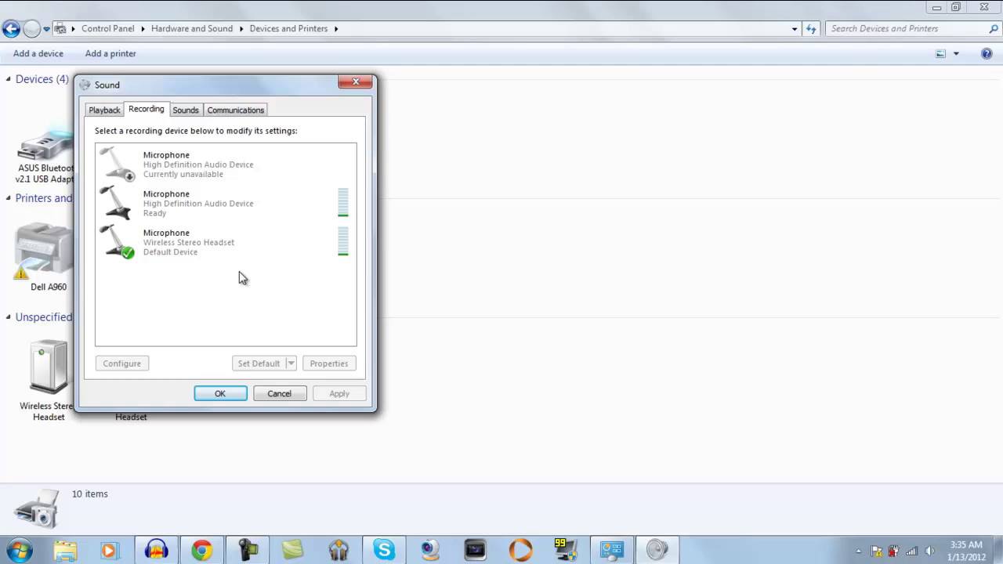
- Reopen Recording devices from the tray volume icon and select the Line In Bluetooth Audio Device
click(219, 394)
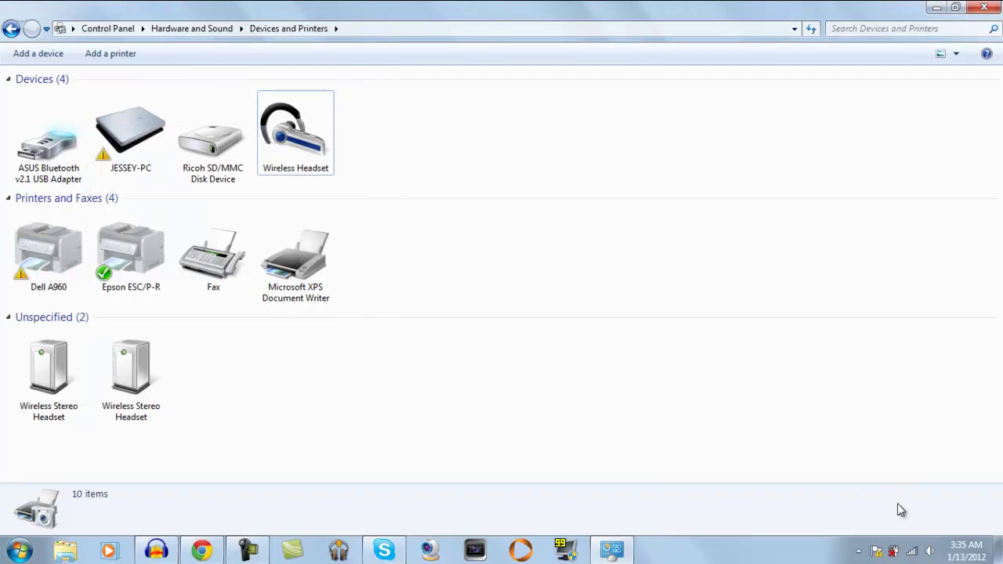
right_click(929, 551)
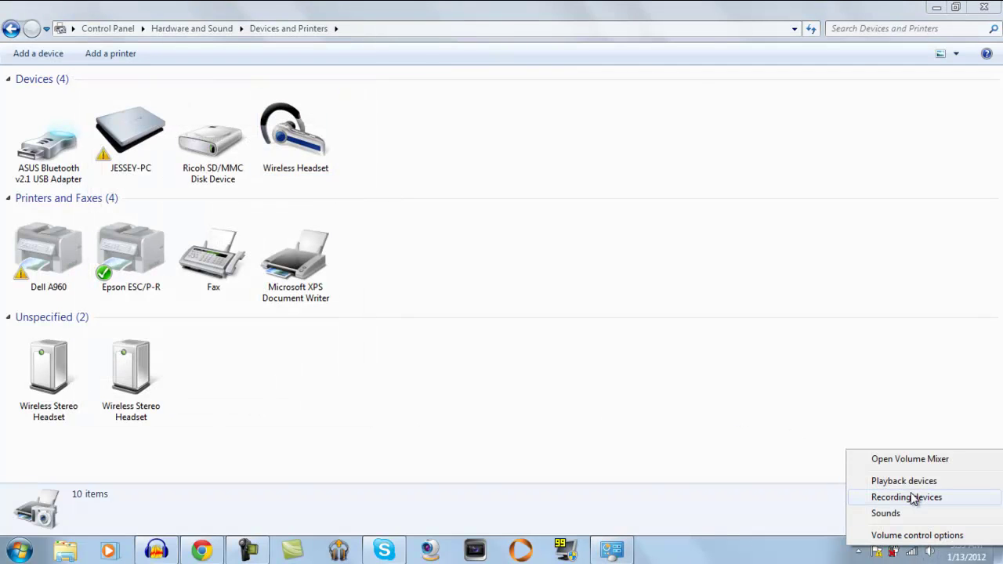
click(914, 497)
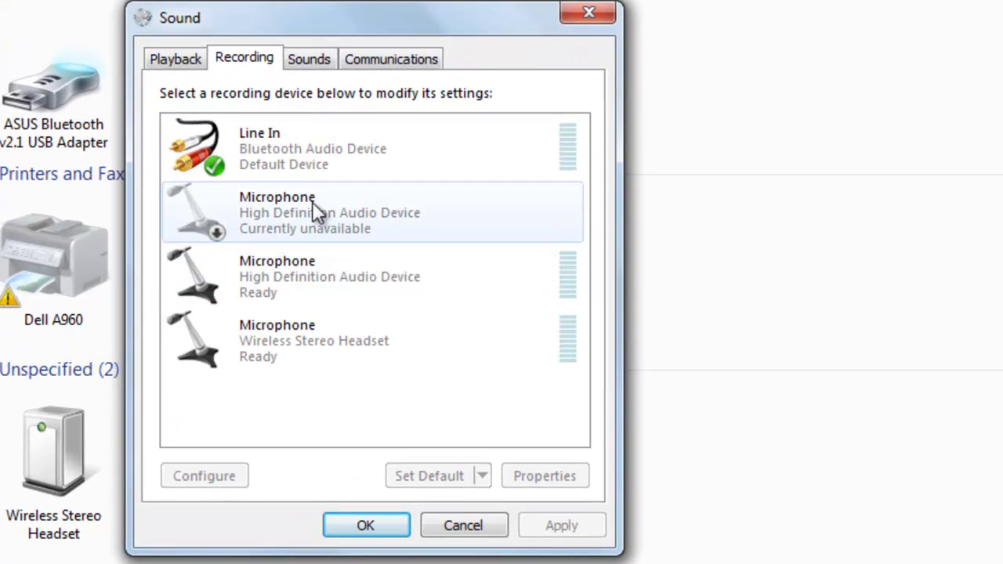
click(321, 176)
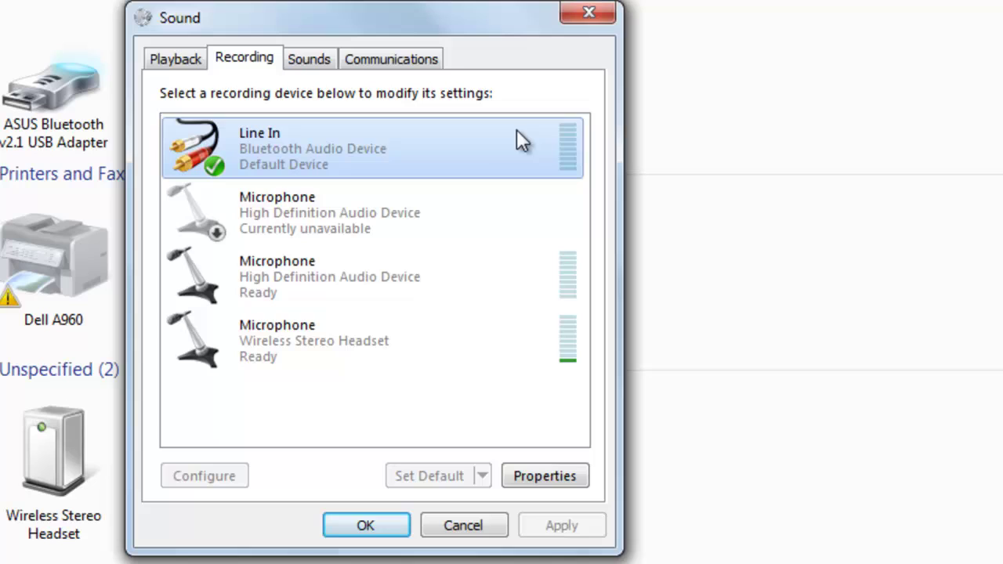